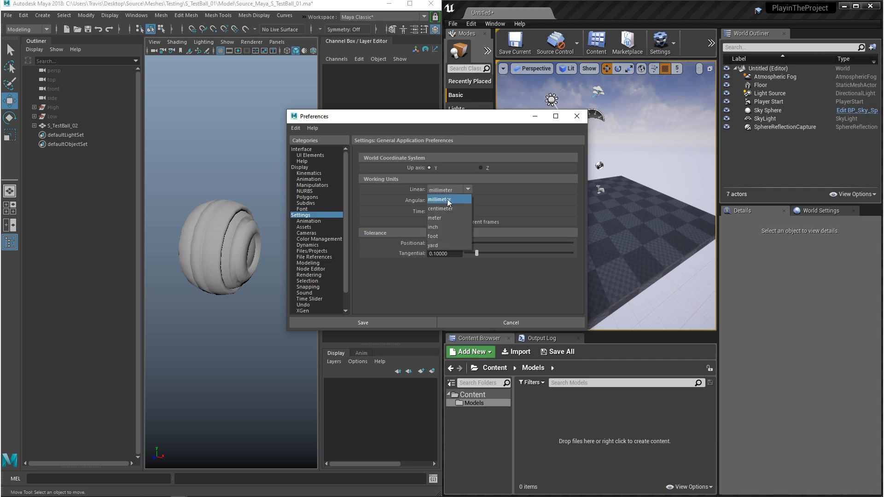
- Set the linear working unit to meter and save the preferences
click(441, 227)
click(441, 191)
click(441, 237)
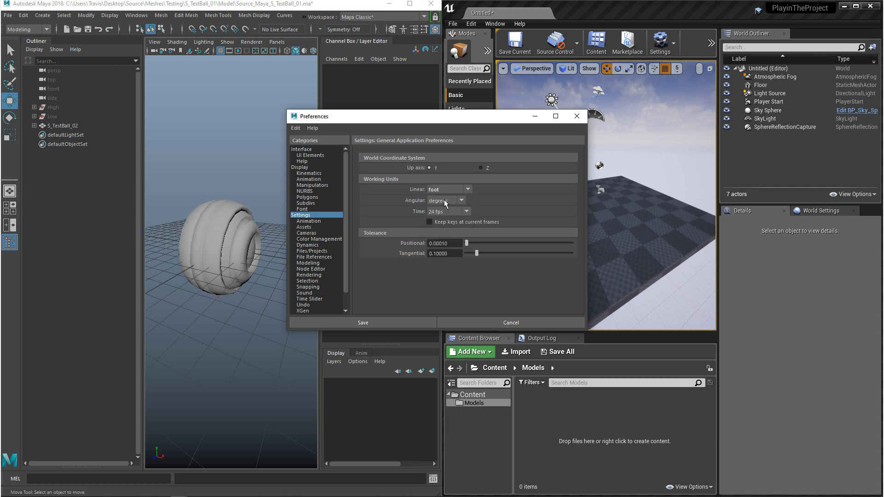
click(441, 190)
click(442, 218)
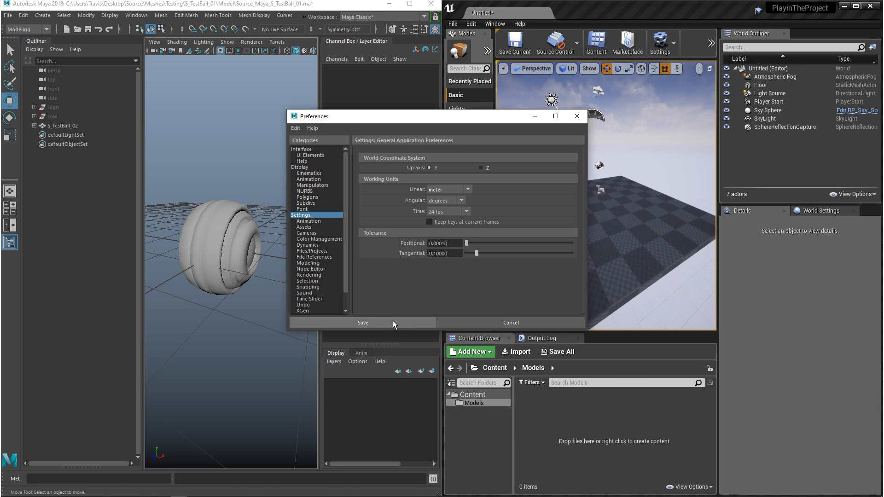
click(363, 323)
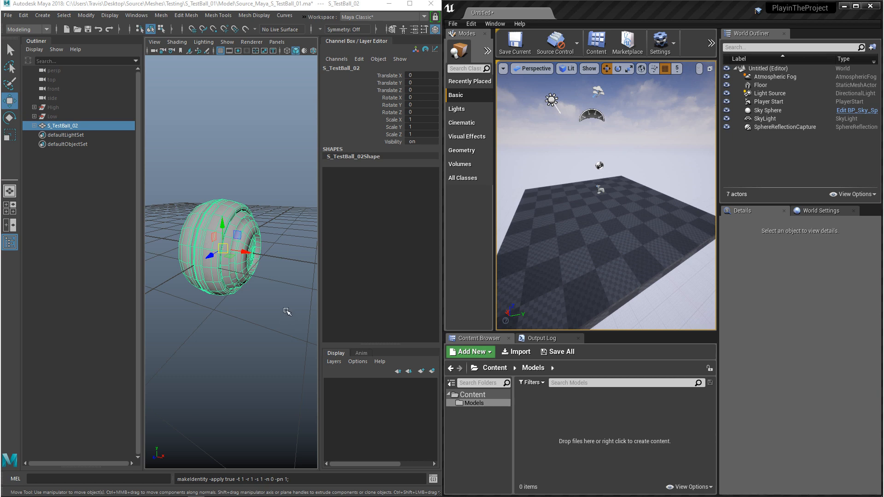
- Delete all construction history in the scene
click(24, 15)
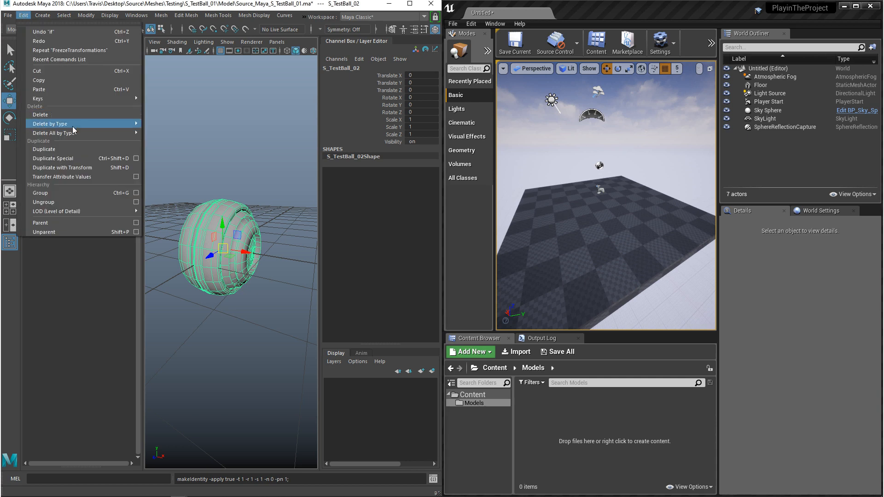
mouse_move(70, 127)
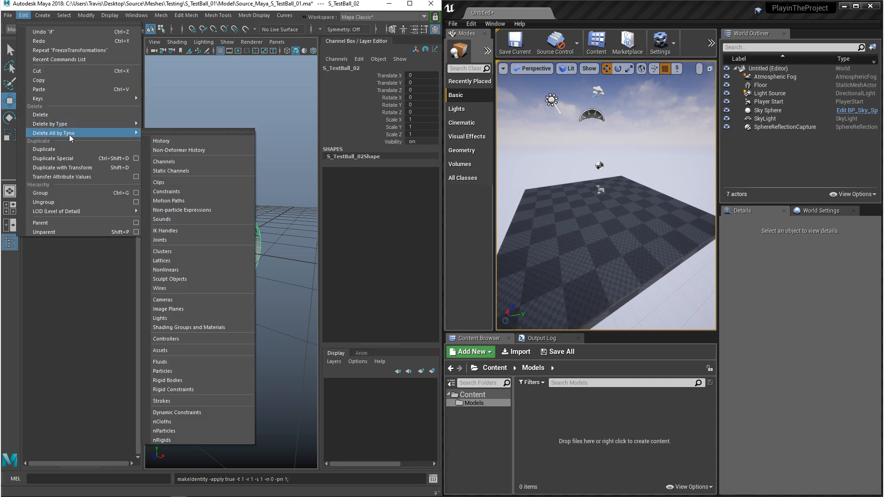
click(167, 142)
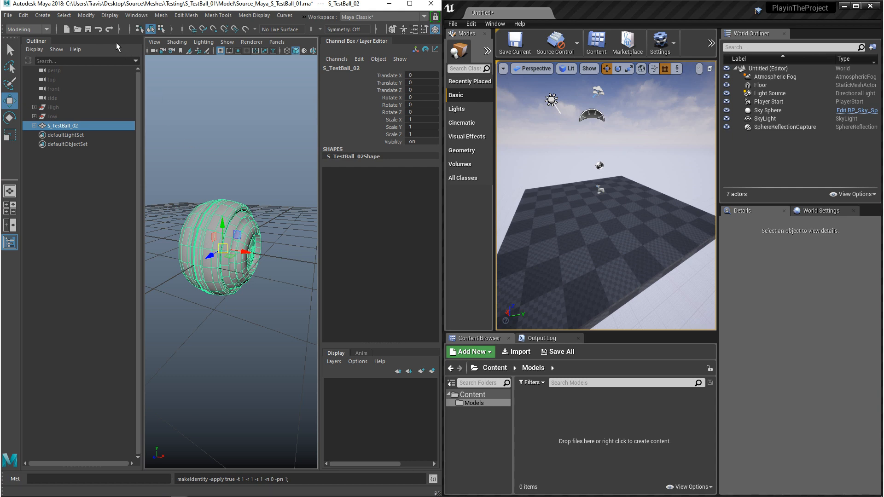
- Freeze the translate, rotate and scale transformations of S_TestBall_02, with normals preserved
click(87, 16)
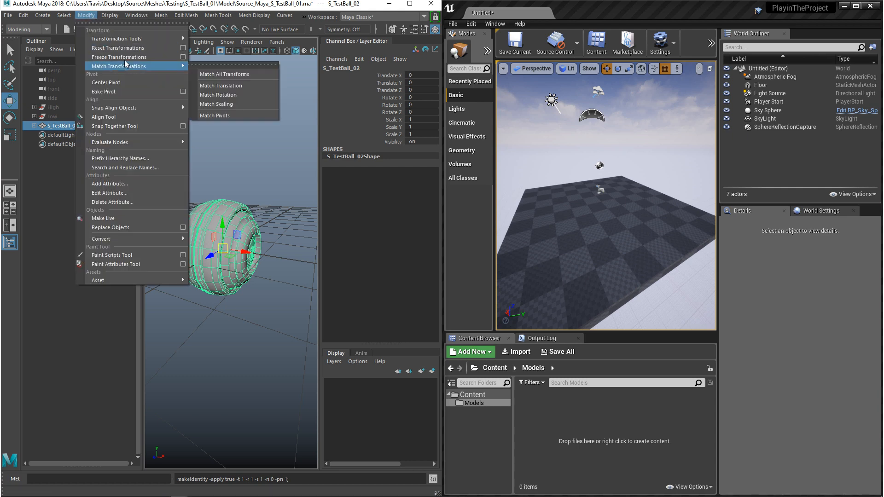
click(184, 56)
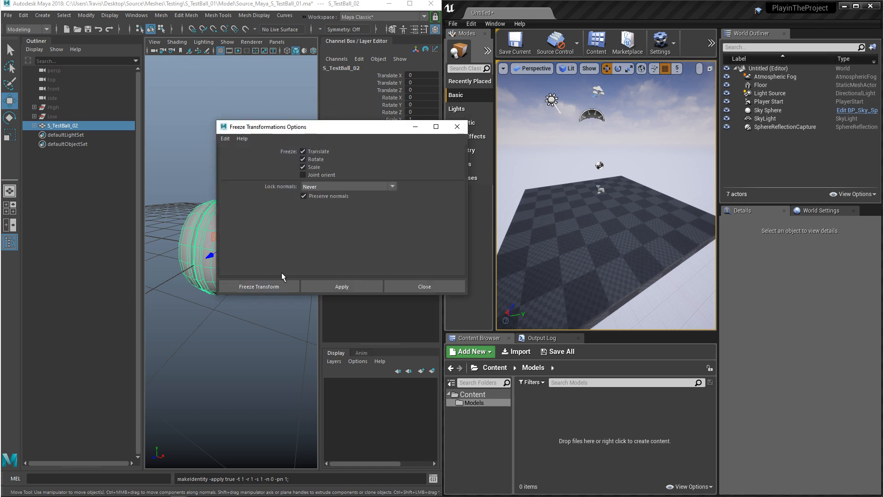
click(265, 283)
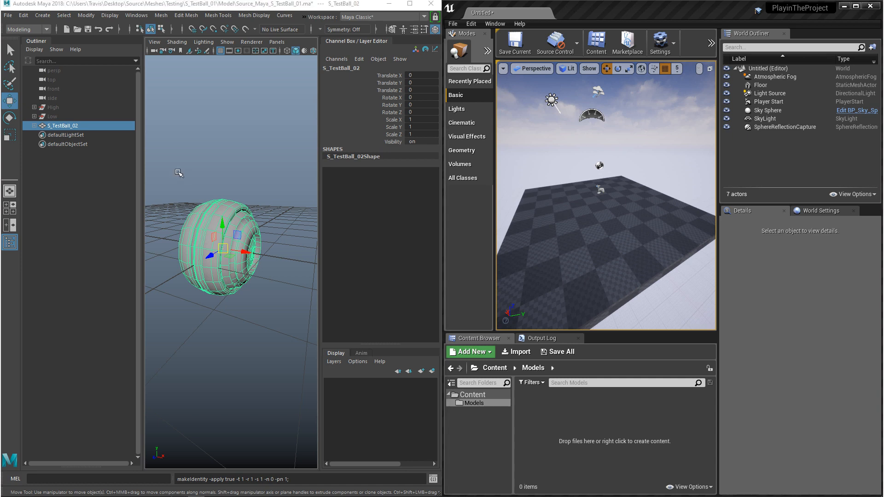
click(8, 17)
click(48, 135)
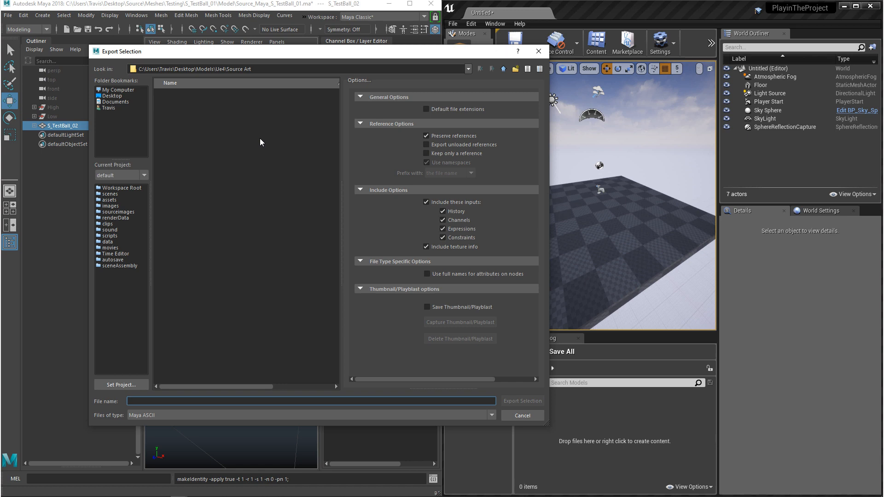
text(Testball_02)
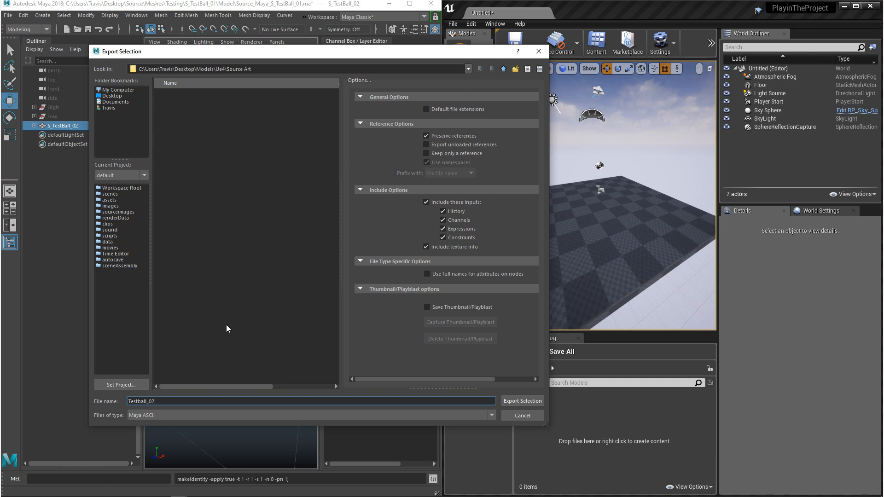
click(198, 415)
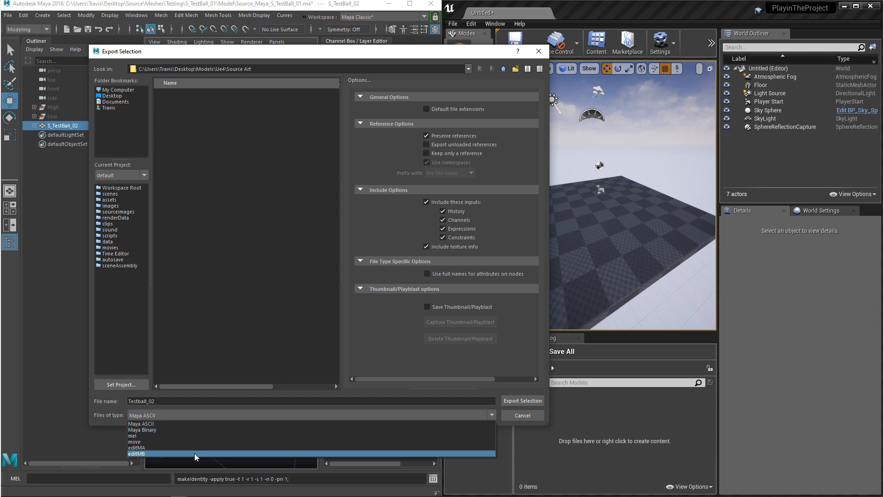
click(516, 416)
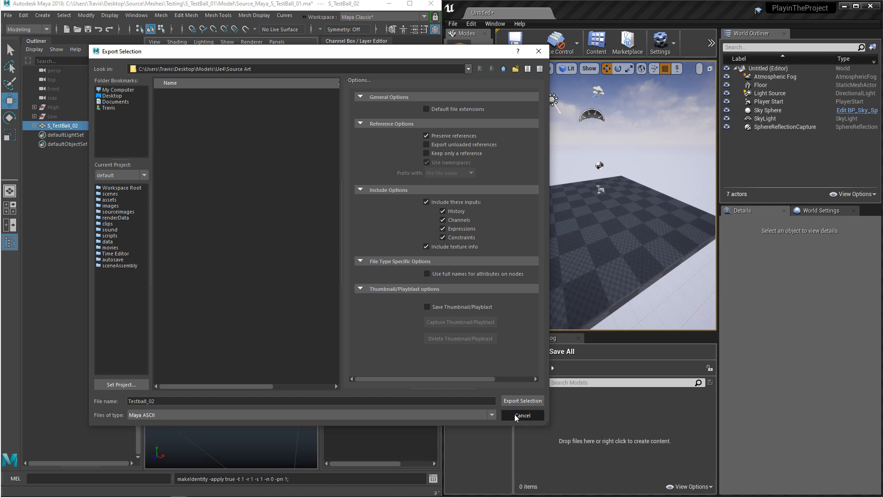
click(516, 416)
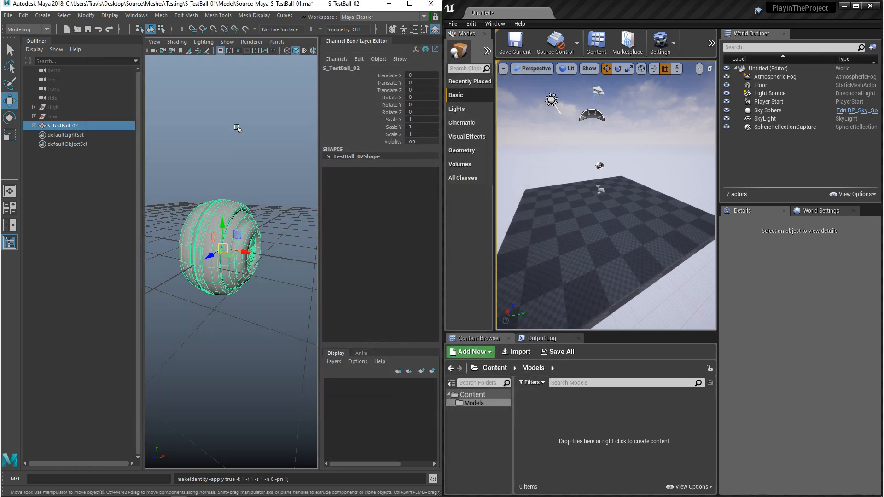
- Load the objExport.mll plug-in and set it to auto load
click(137, 15)
mouse_move(173, 102)
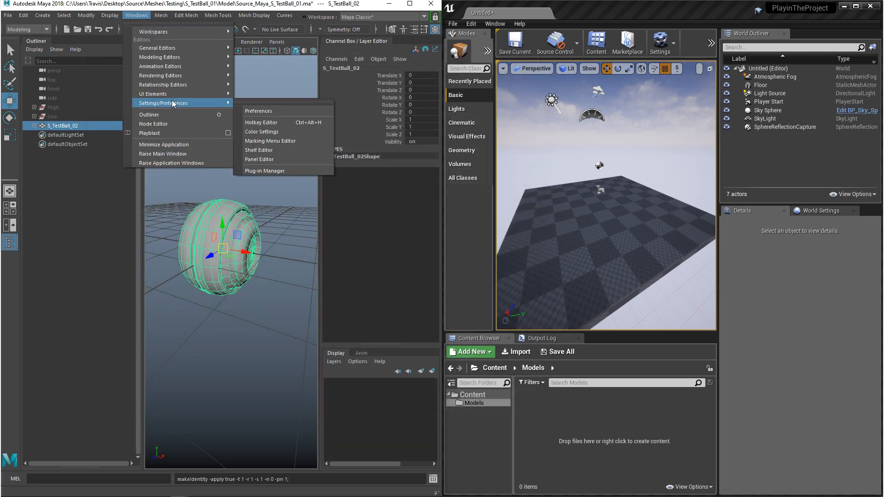
click(260, 172)
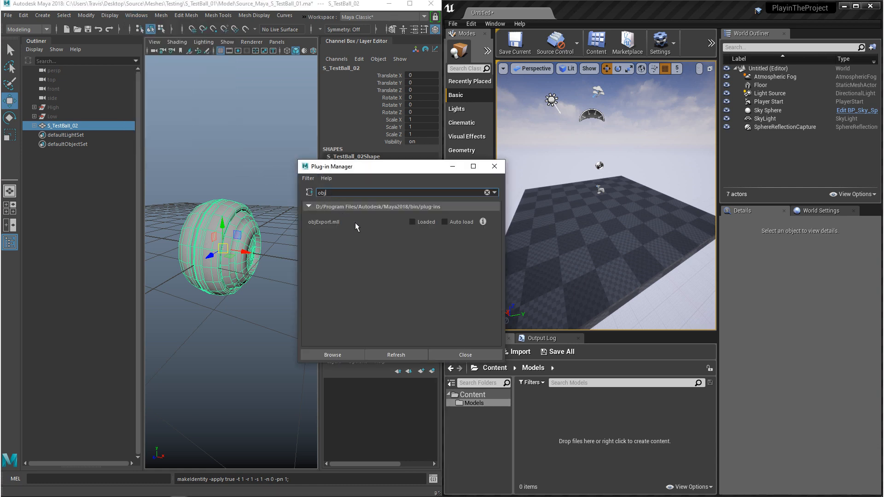
click(413, 222)
click(445, 222)
- Find the FBX plug-ins, load fbxmaya.mll and close the Plug-in Manager
drag(328, 193, 291, 192)
text(fbx)
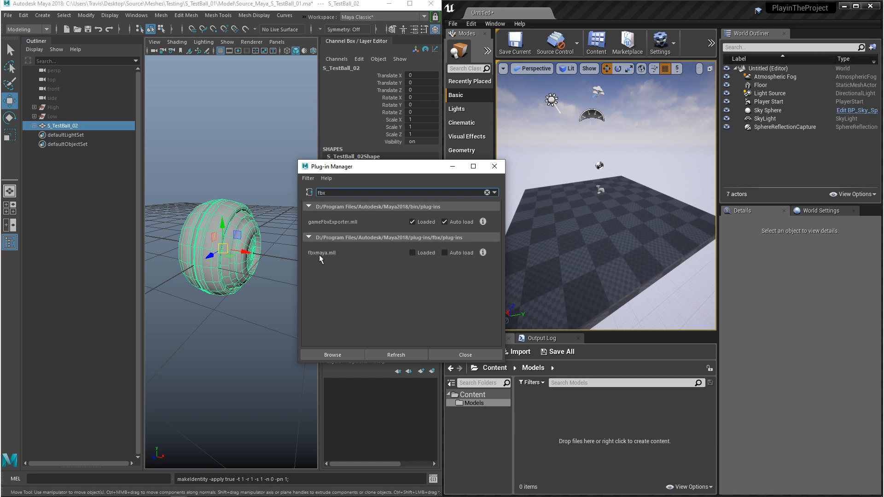
click(413, 253)
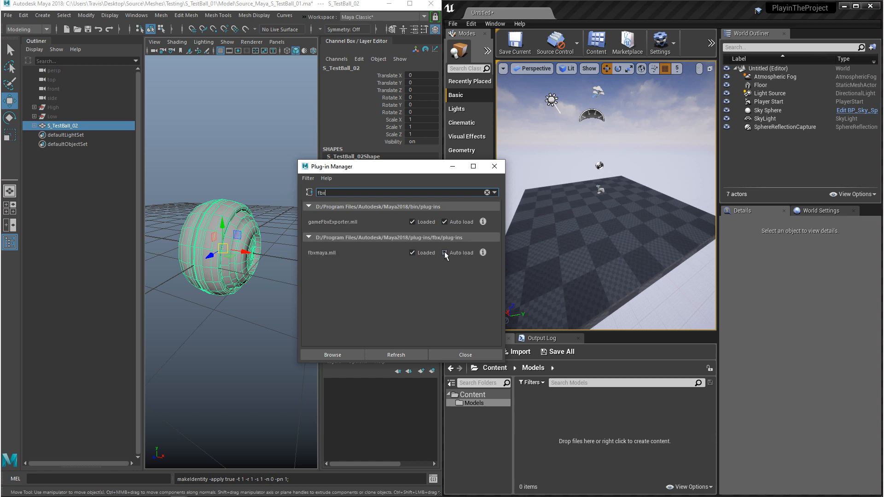
click(465, 355)
- Export the selected ball as TestBall_02 in FBX format with file units converted to centimeters, replacing the existing file
click(8, 15)
click(46, 115)
text(TestBall_02)
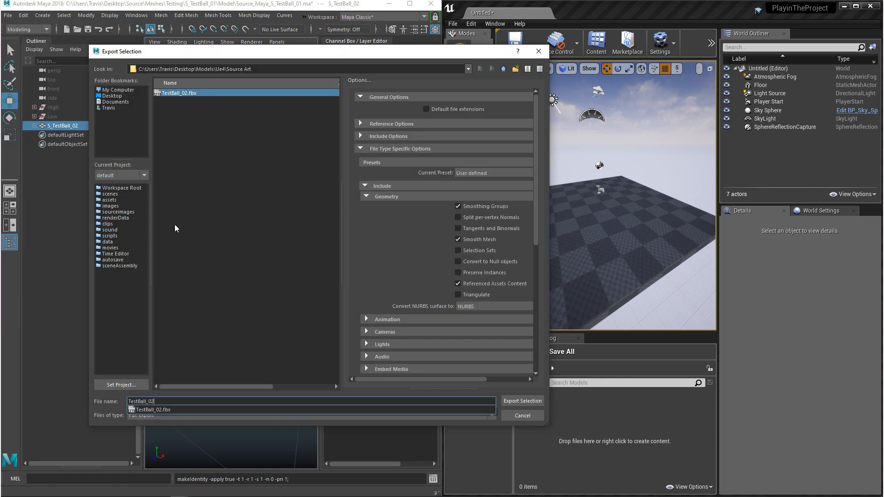
click(175, 229)
click(148, 417)
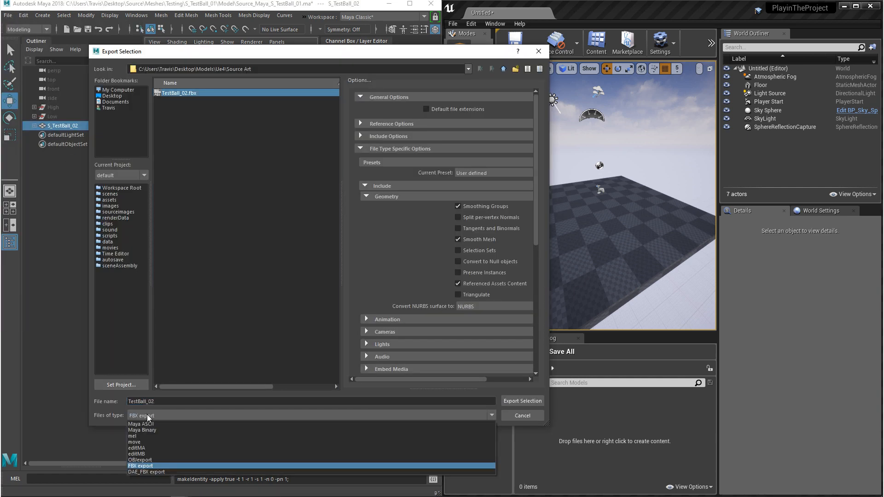
click(141, 467)
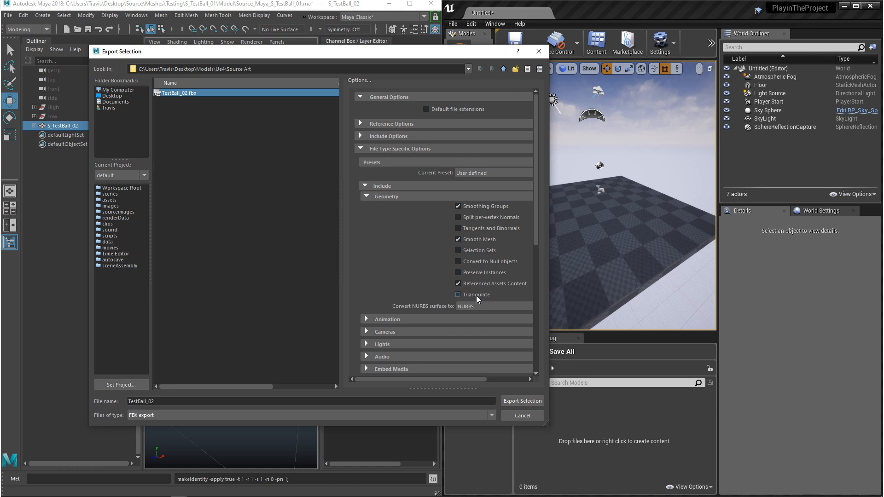
scroll(476, 295, down, 5)
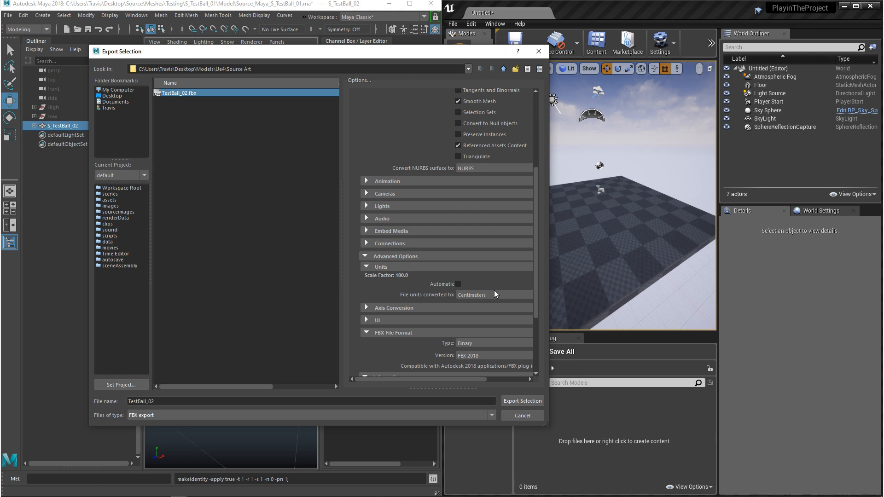
scroll(484, 294, down, 1)
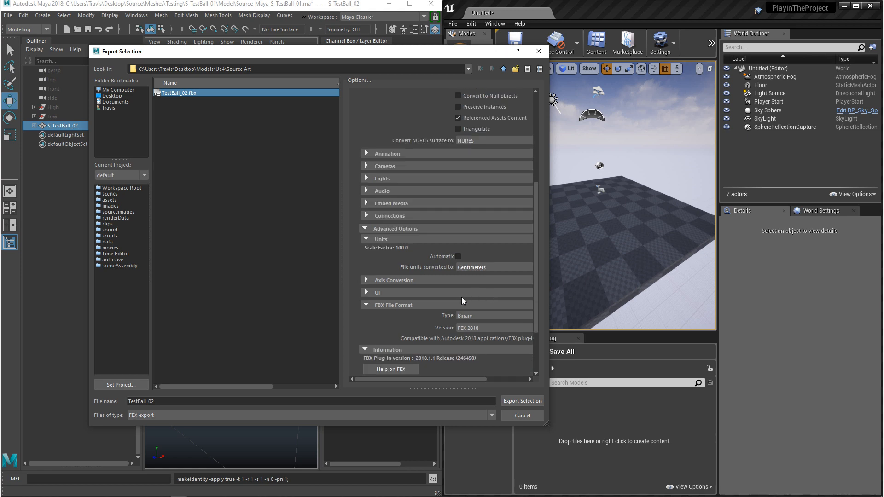
click(516, 402)
click(297, 252)
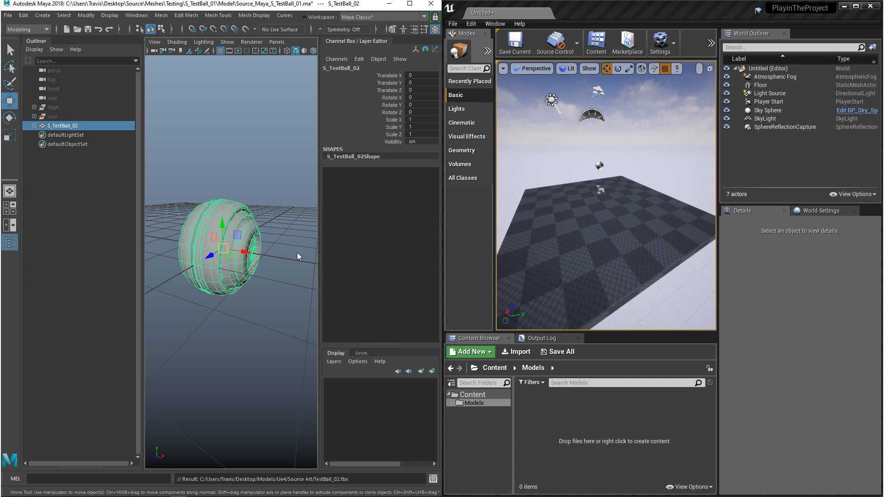
- Switch to Unreal Editor and import the TestBall_02 FBX file into the Models folder as a static mesh
click(547, 405)
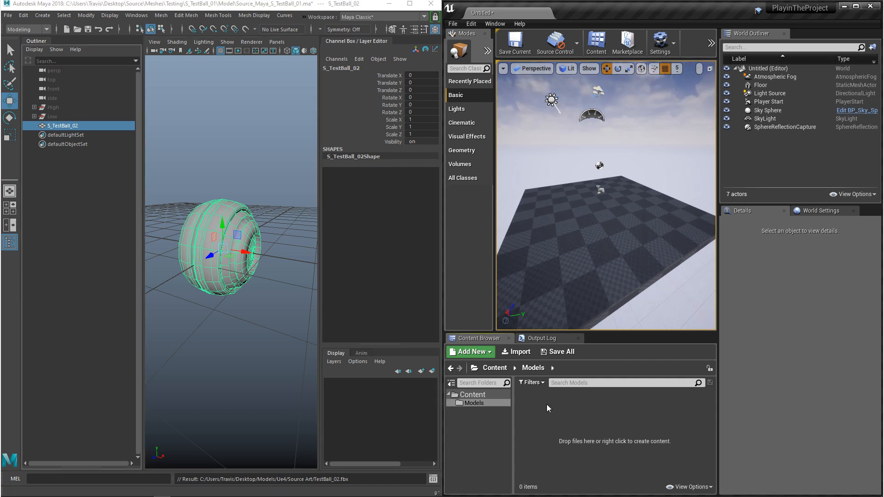
click(518, 353)
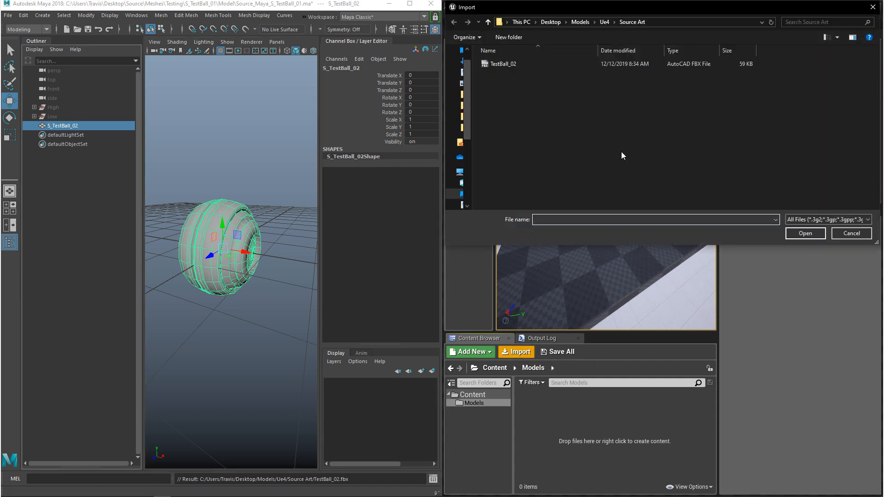
click(505, 64)
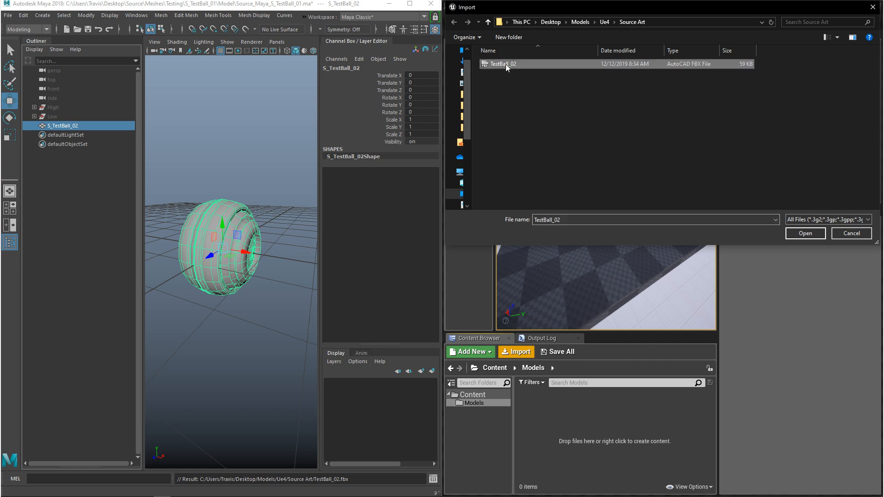
click(804, 233)
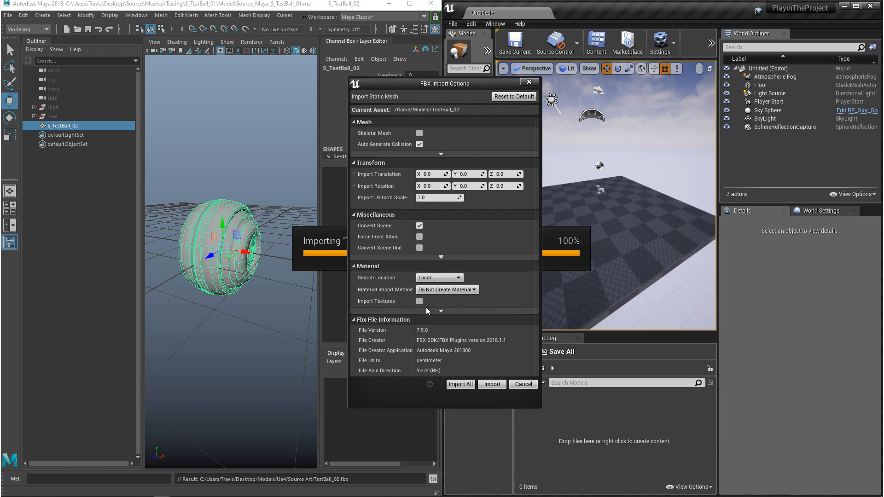
click(490, 383)
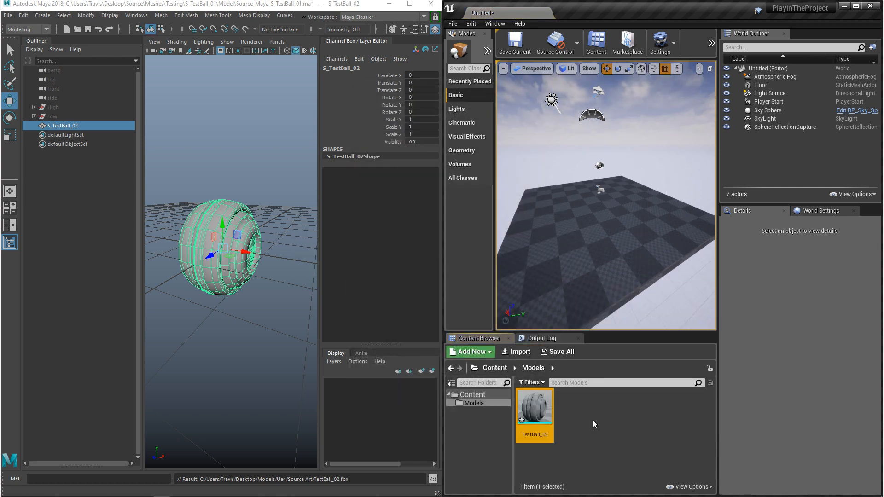
- Place TestBall_02 in the level and set its location to 0, 0, 0
drag(534, 405, 589, 205)
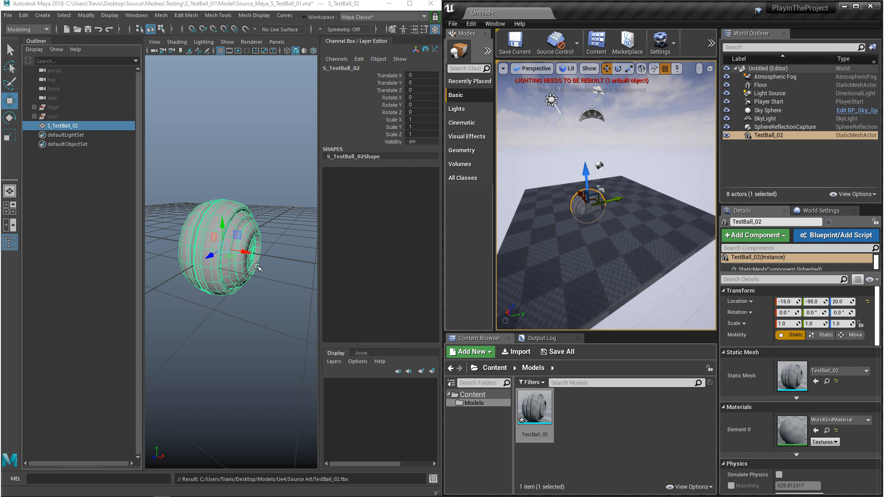
click(793, 302)
text(0)
key(Tab)
text(0)
key(Tab)
text(0)
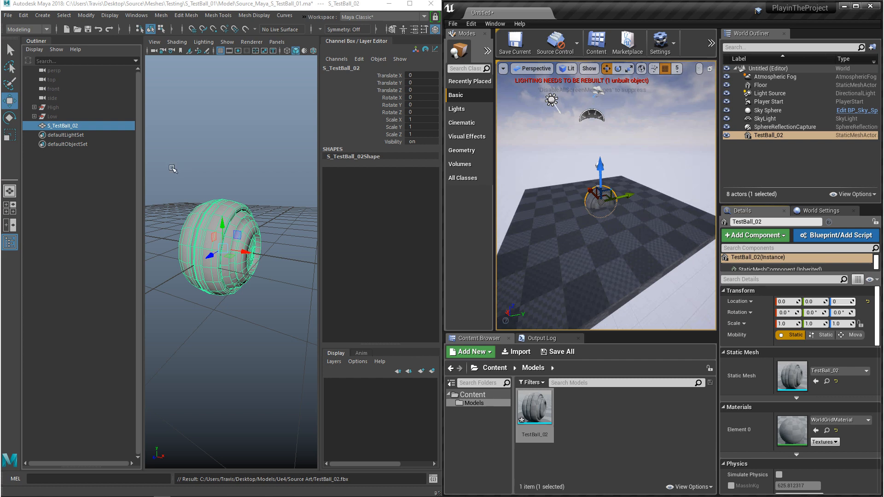
- Switch to Maya and export the selected ball as TestBall_02_OBJ in OBJexport format
click(7, 15)
click(32, 121)
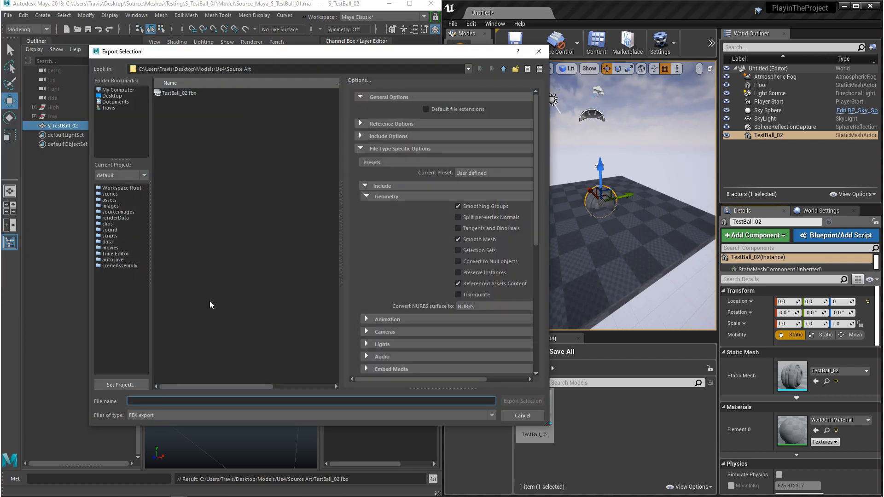
text(TestBall_02_OBJ)
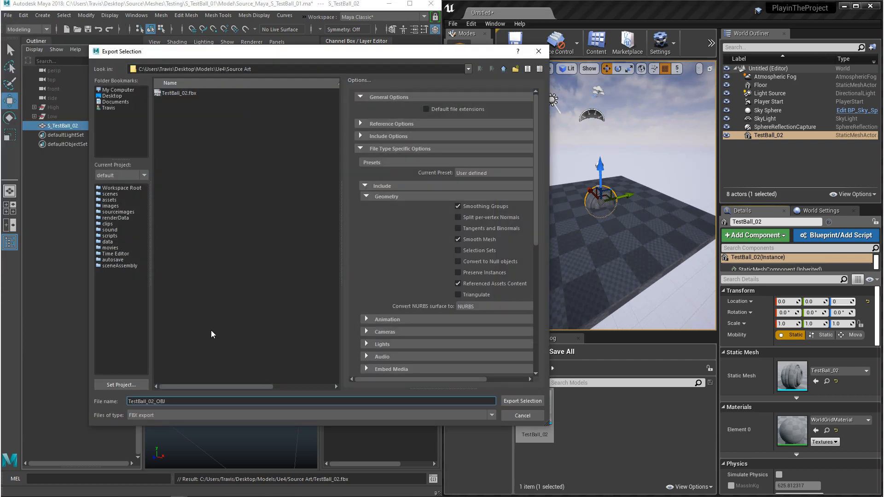
click(158, 416)
click(149, 458)
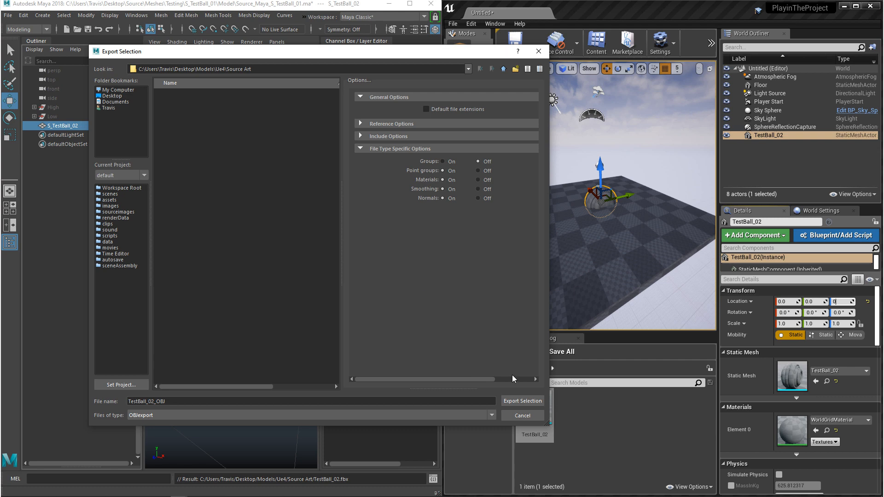
click(522, 401)
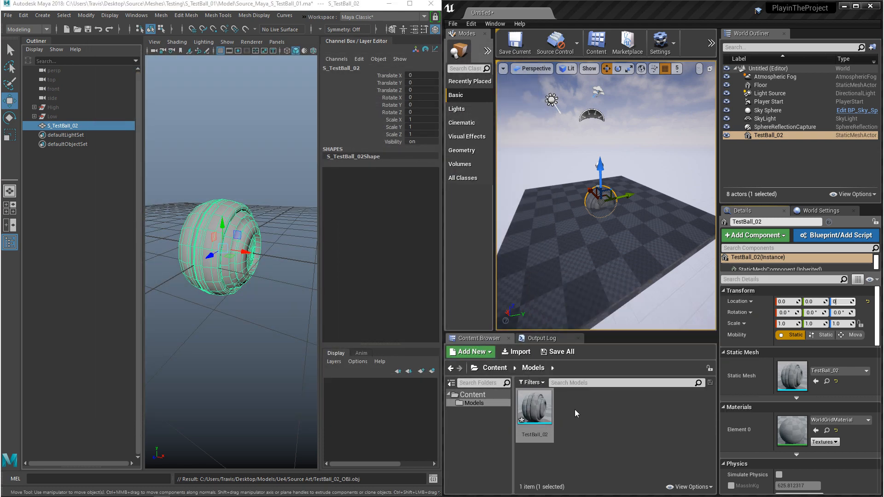
- Switch to Unreal Editor, import TestBall_02_OBJ into the Models folder and place it in the level beside TestBall_02
click(575, 410)
click(518, 352)
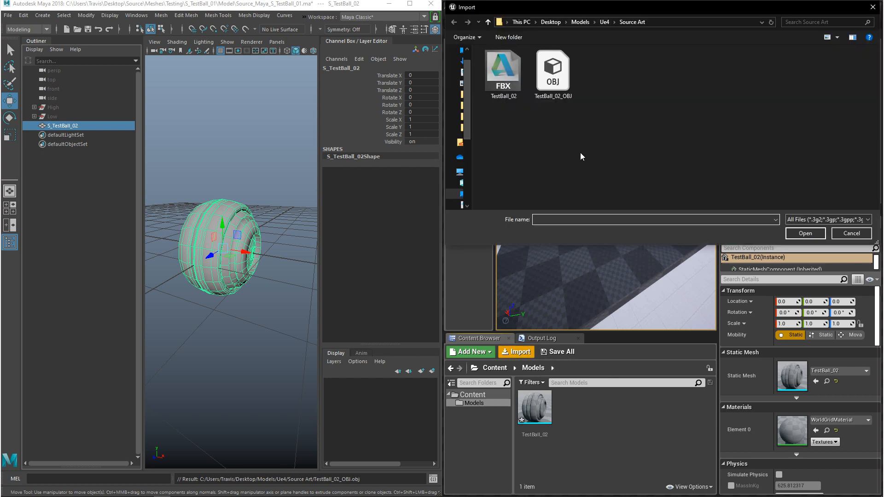
double_click(552, 73)
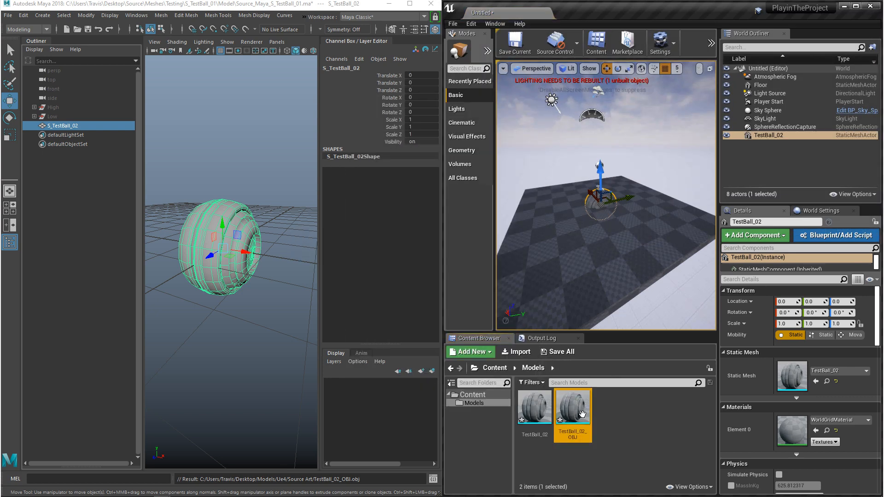
drag(573, 409, 613, 215)
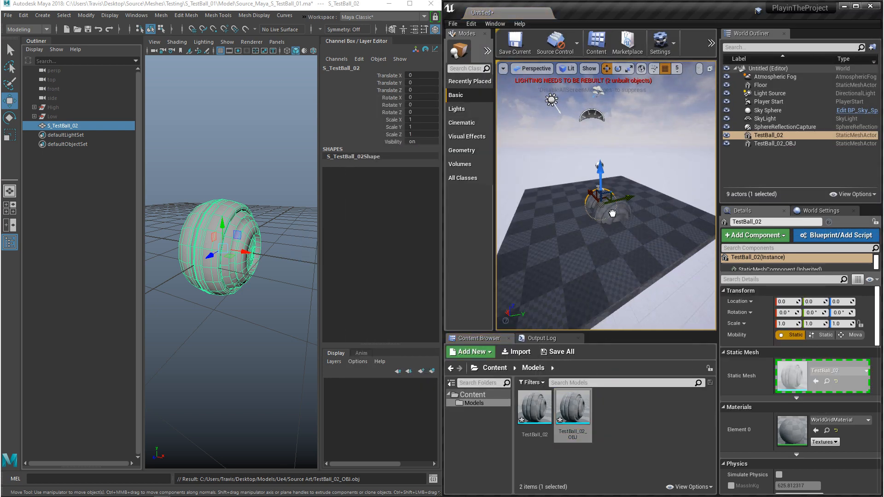